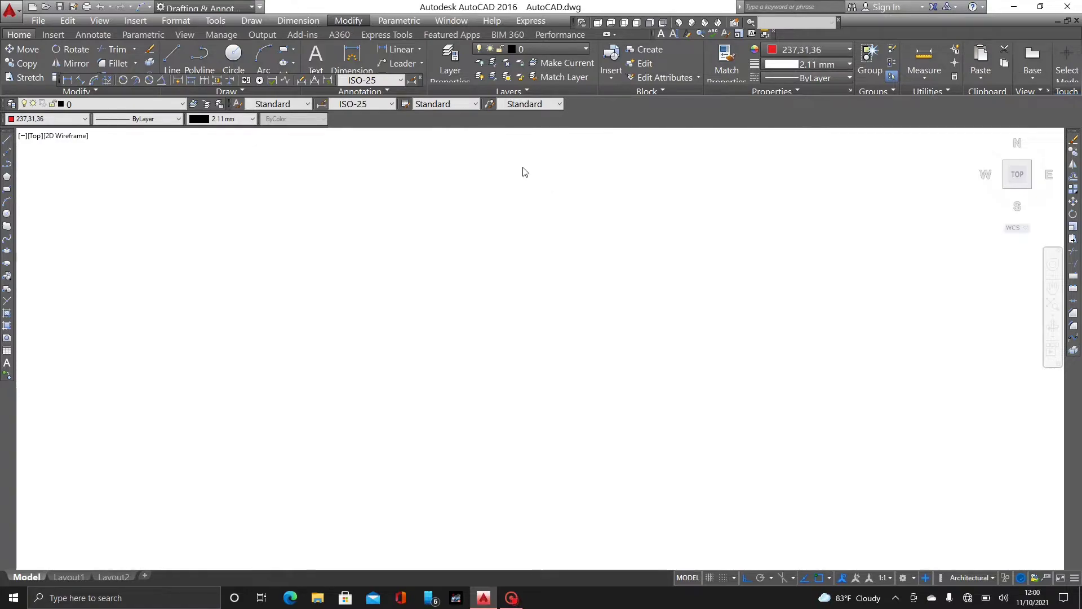
left_click(355, 20)
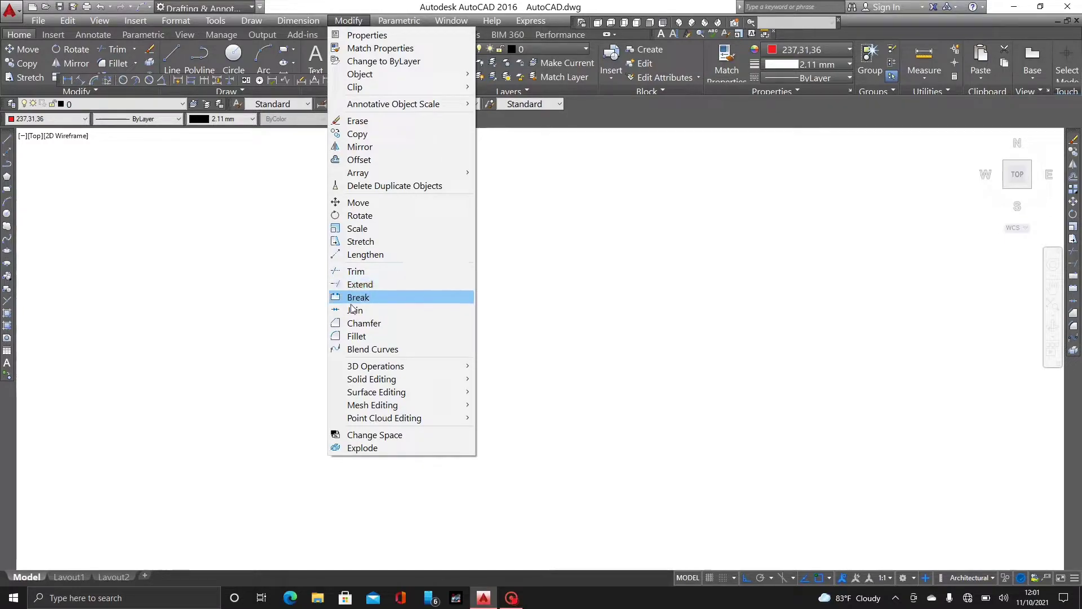
left_click(519, 314)
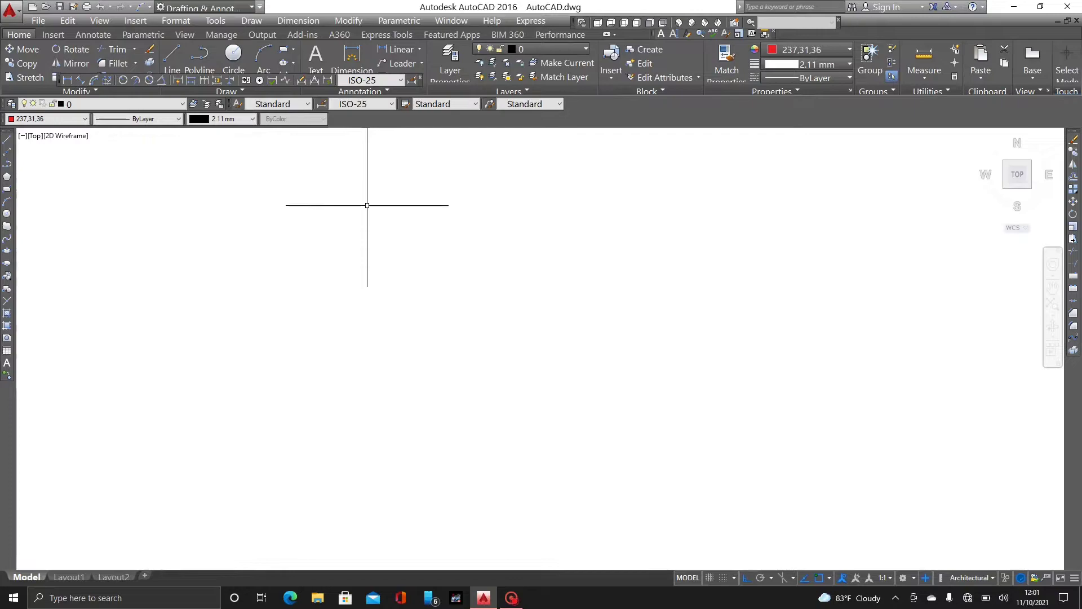
Draw a wide rectangle from corner to corner in the middle of the empty drawing area.
type("rec")
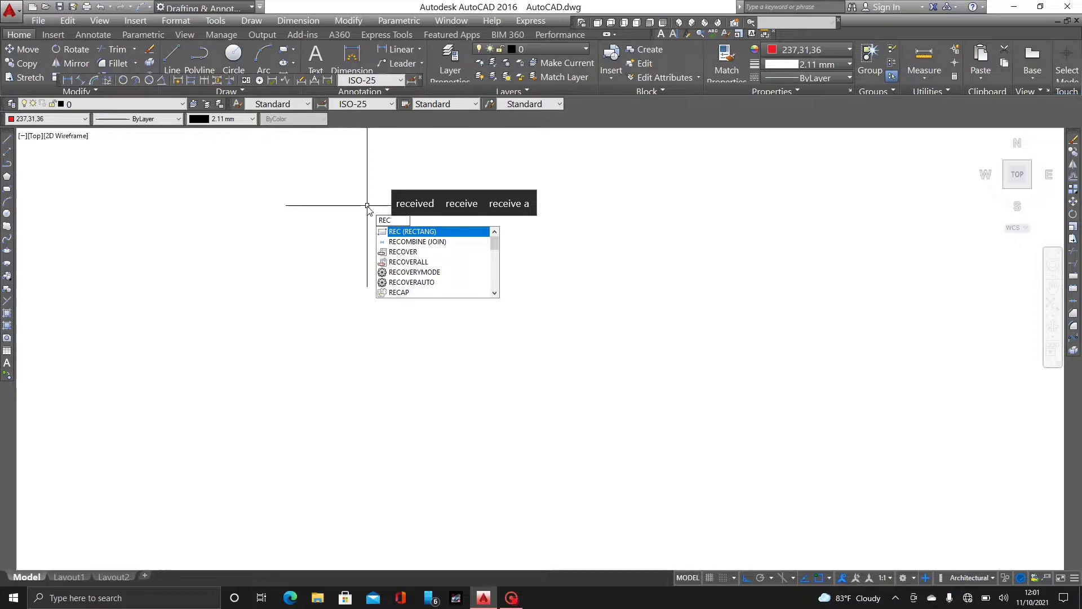
key("Return")
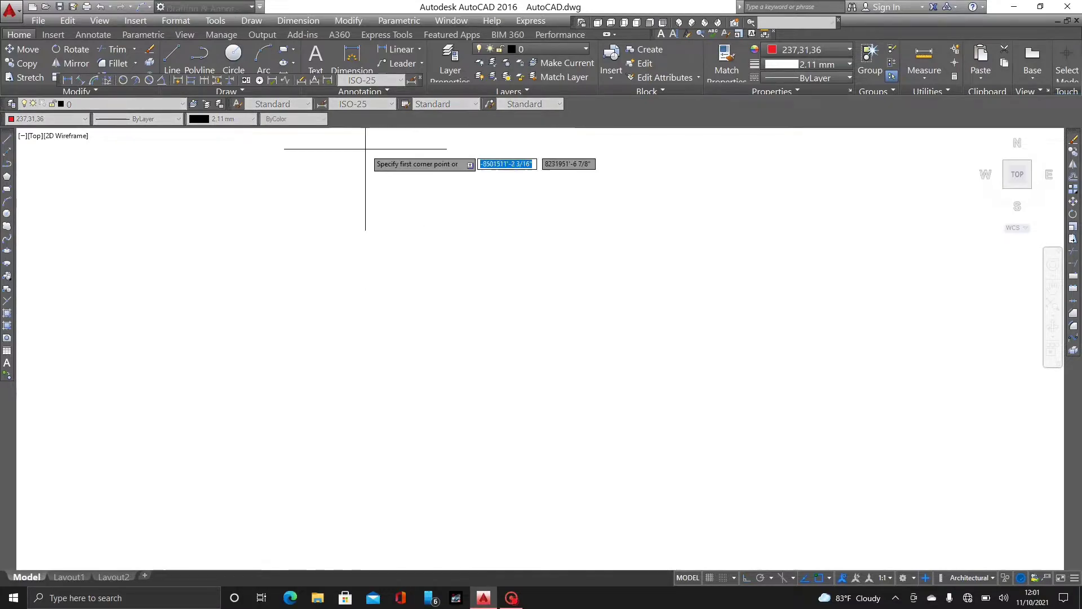
left_click(263, 194)
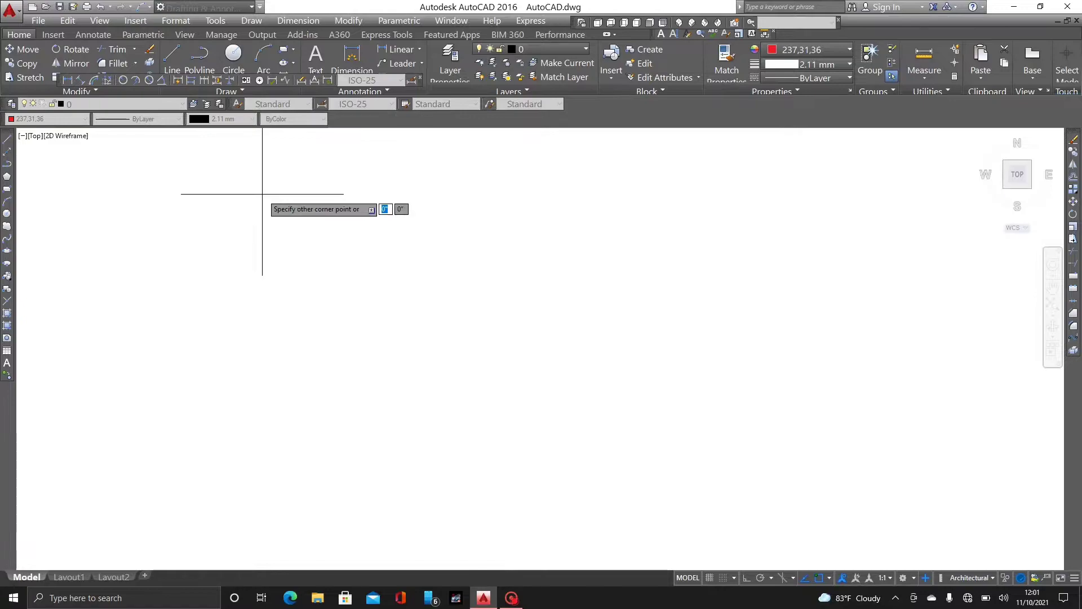
left_click(660, 388)
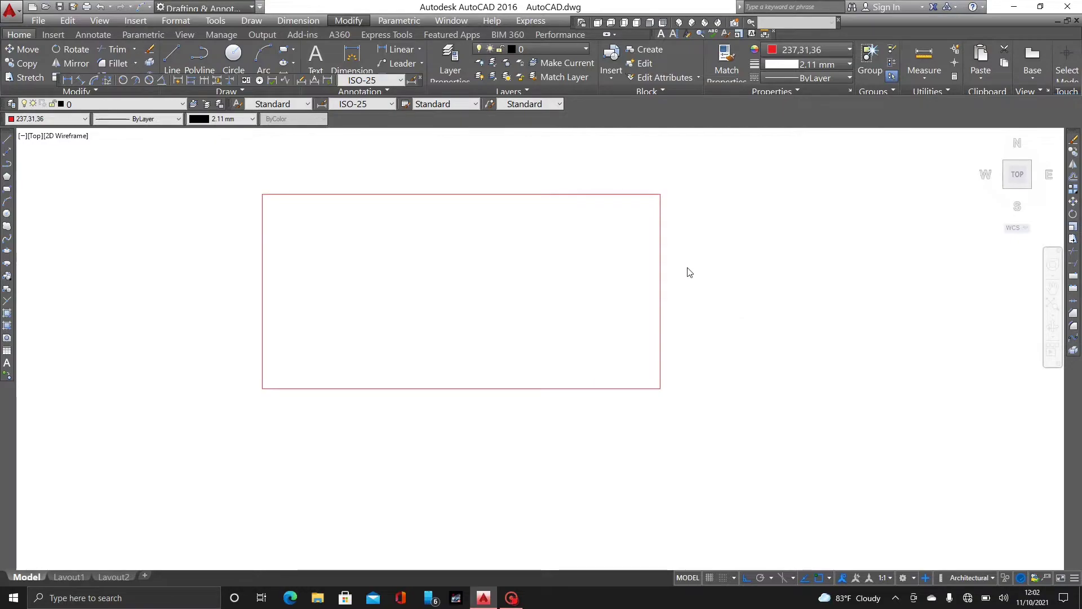
left_click(710, 320)
left_click(705, 374)
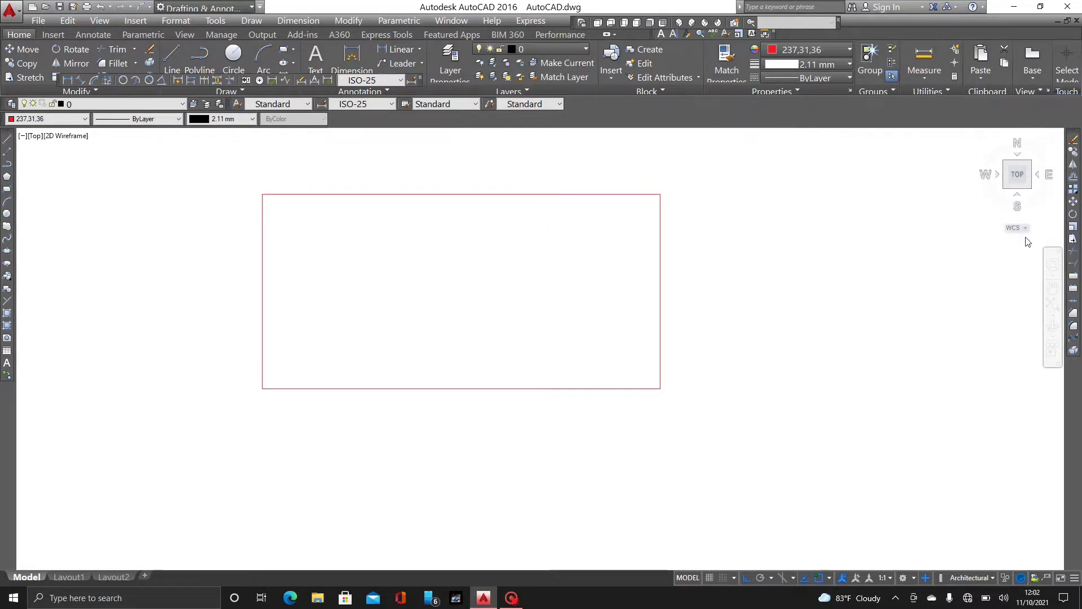
Break a gap in the rectangle's upper edge, from a point near its right end to the edge's midpoint.
left_click(1076, 290)
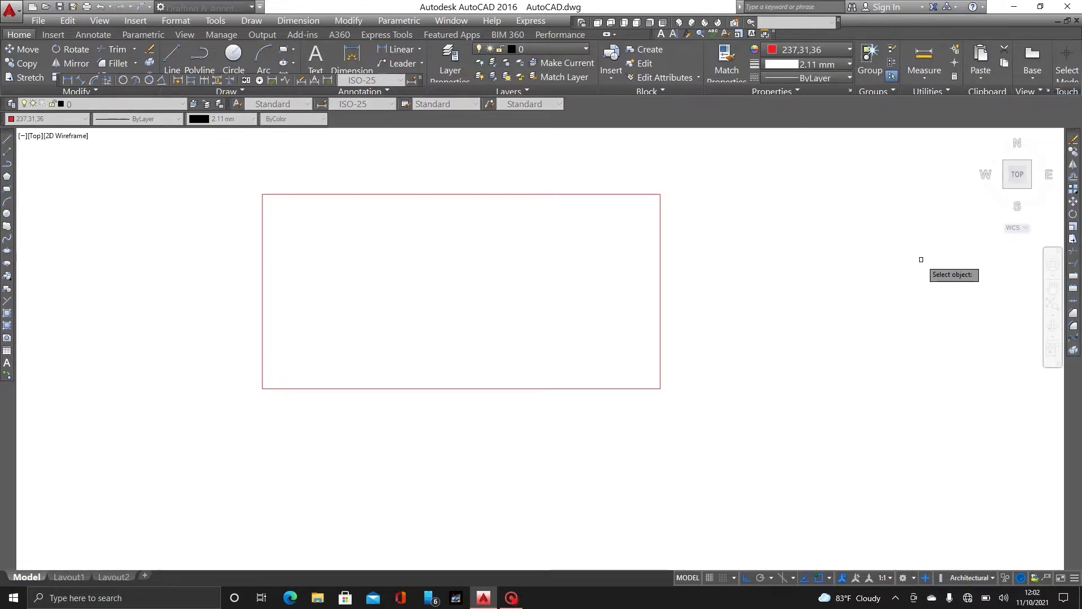
left_click(604, 193)
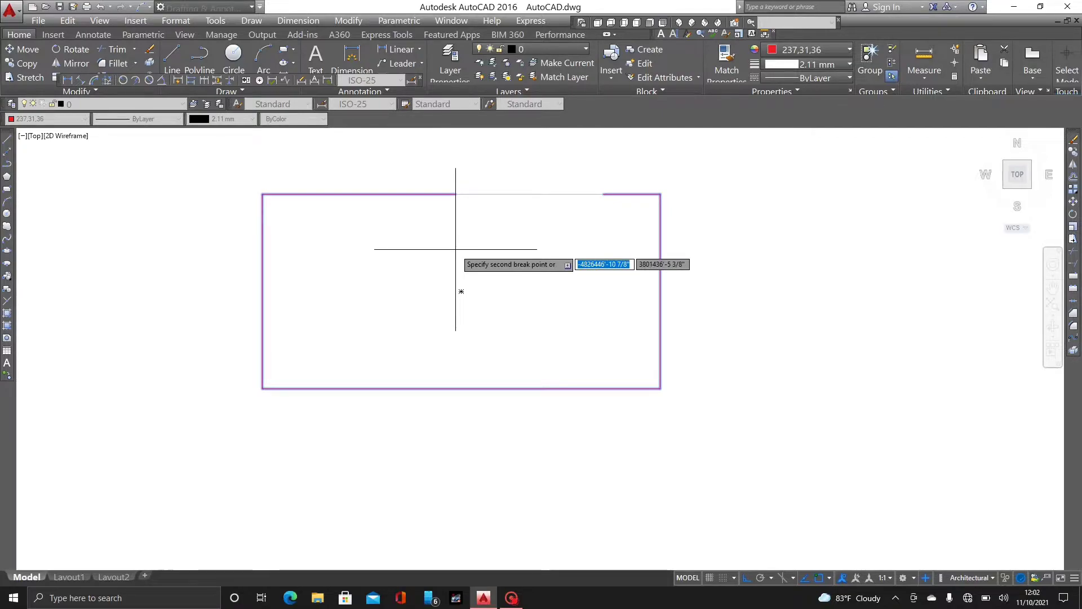
left_click(461, 194)
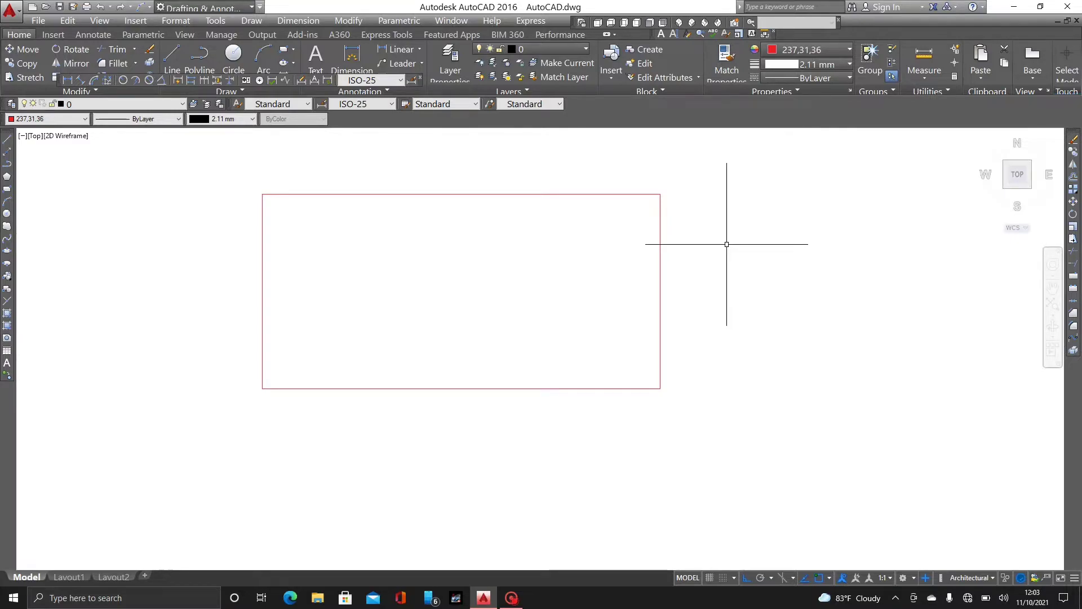
Split the rectangle at the midpoint of its upper edge with Break at Point.
left_click(1073, 277)
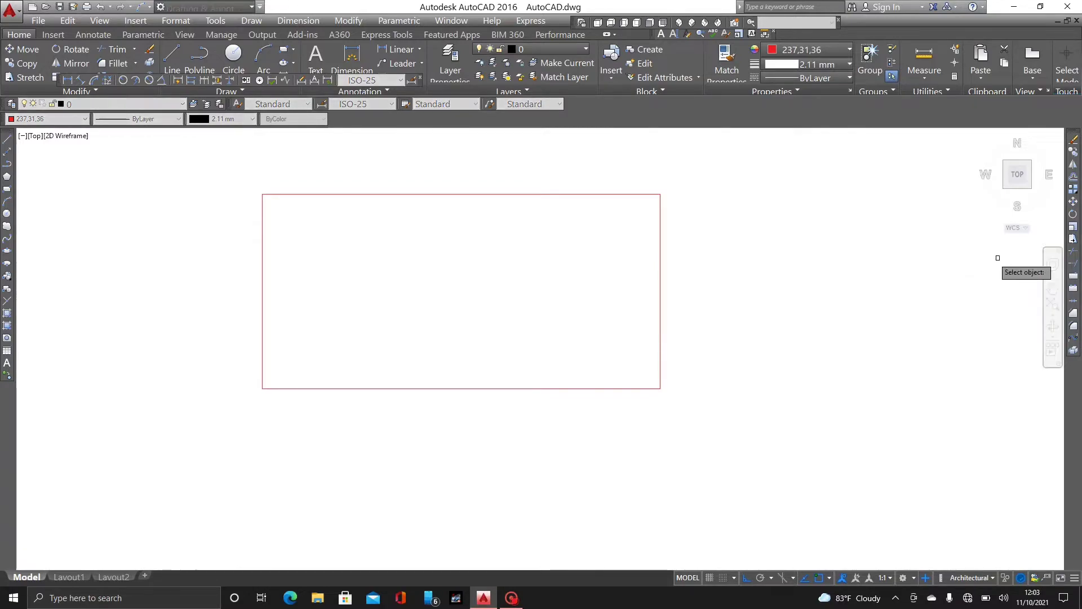
left_click(628, 194)
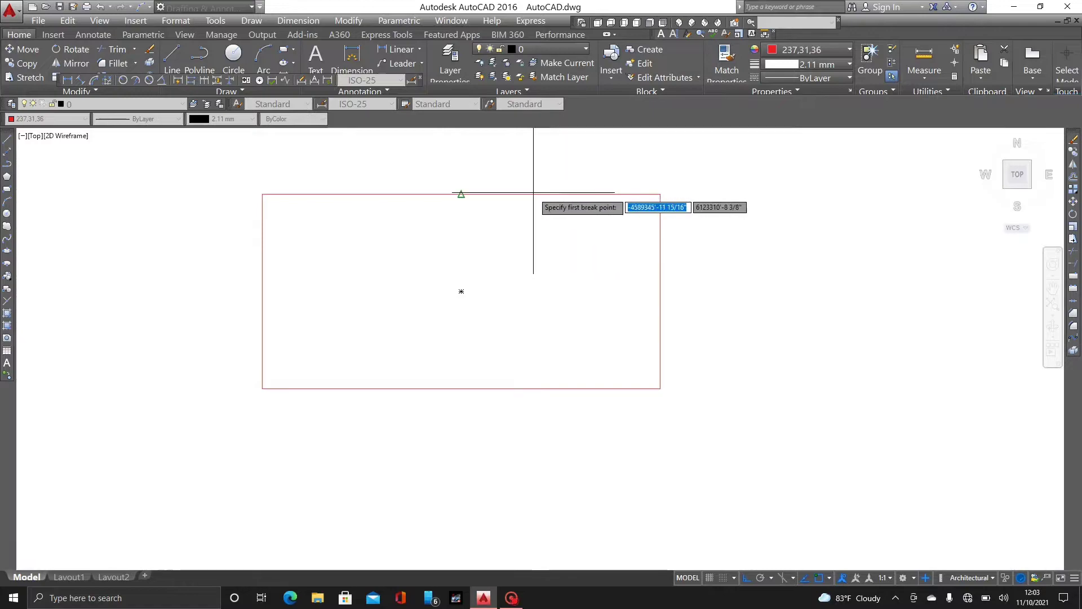
left_click(459, 194)
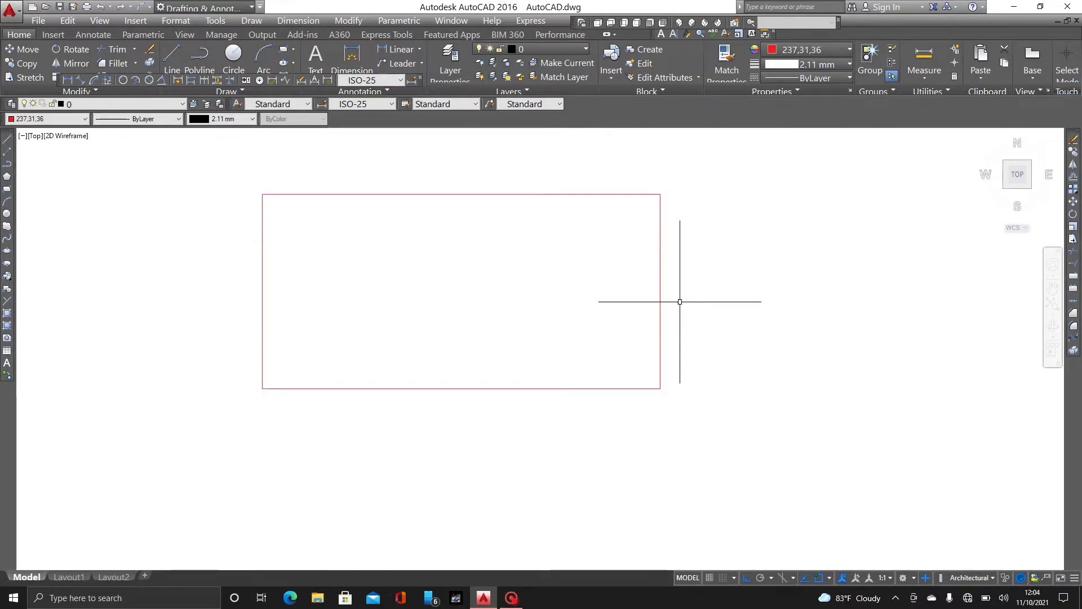
left_click(1075, 280)
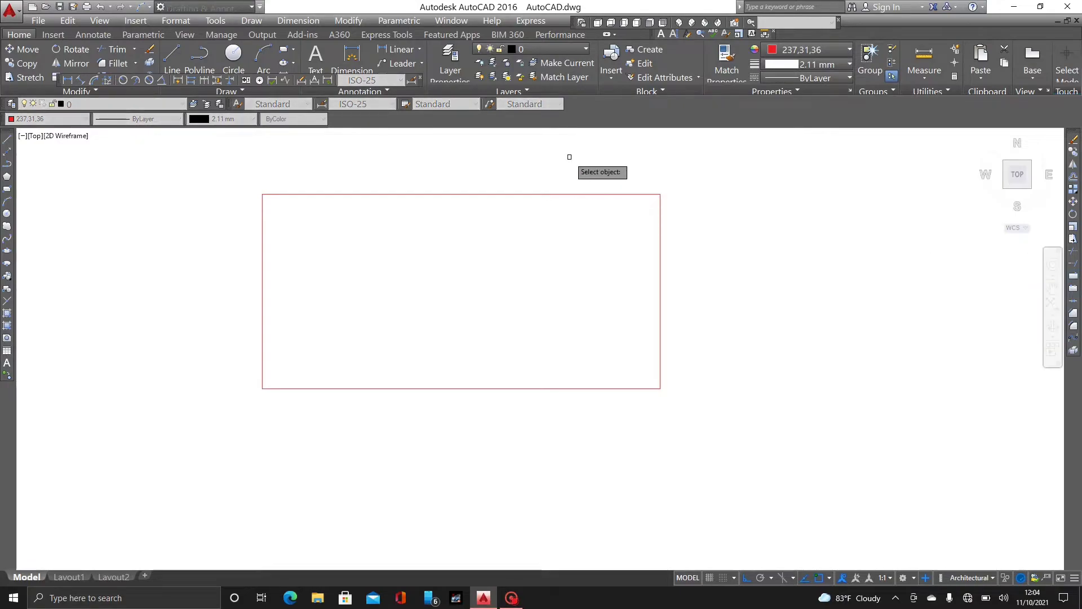
left_click(616, 195)
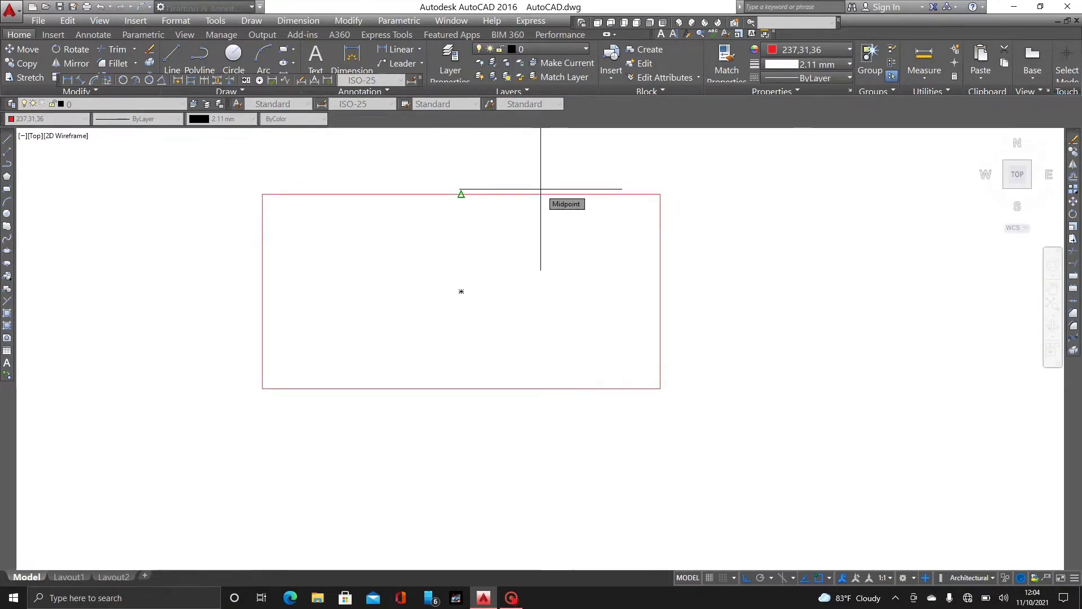
left_click(460, 194)
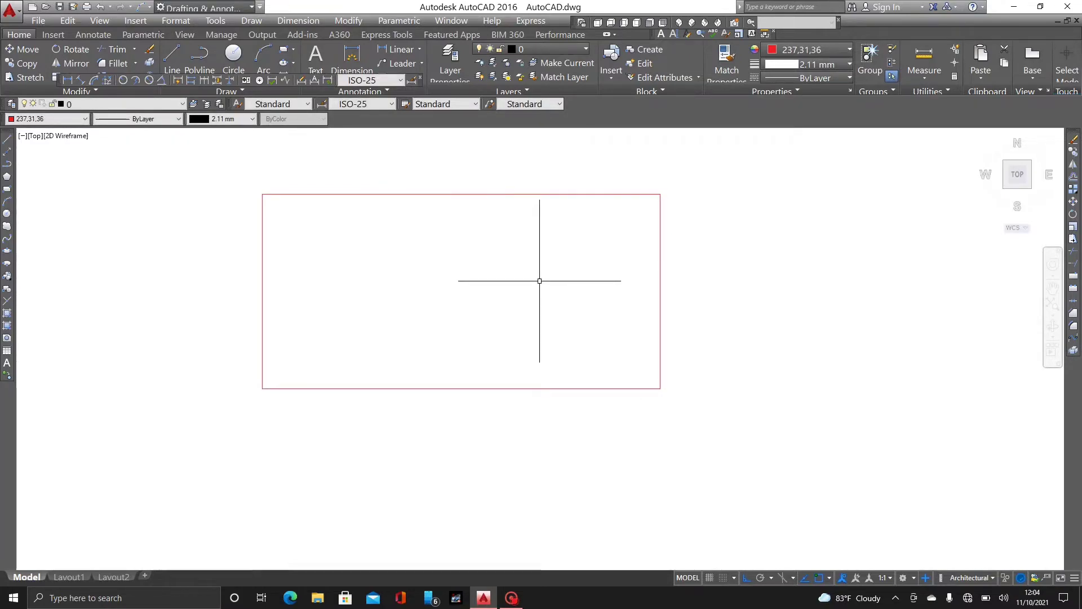
Select the right part of the rectangle's upper edge to examine where the outline is split.
middle_click_drag(611, 293, 648, 314)
scroll(565, 242, "up", 2)
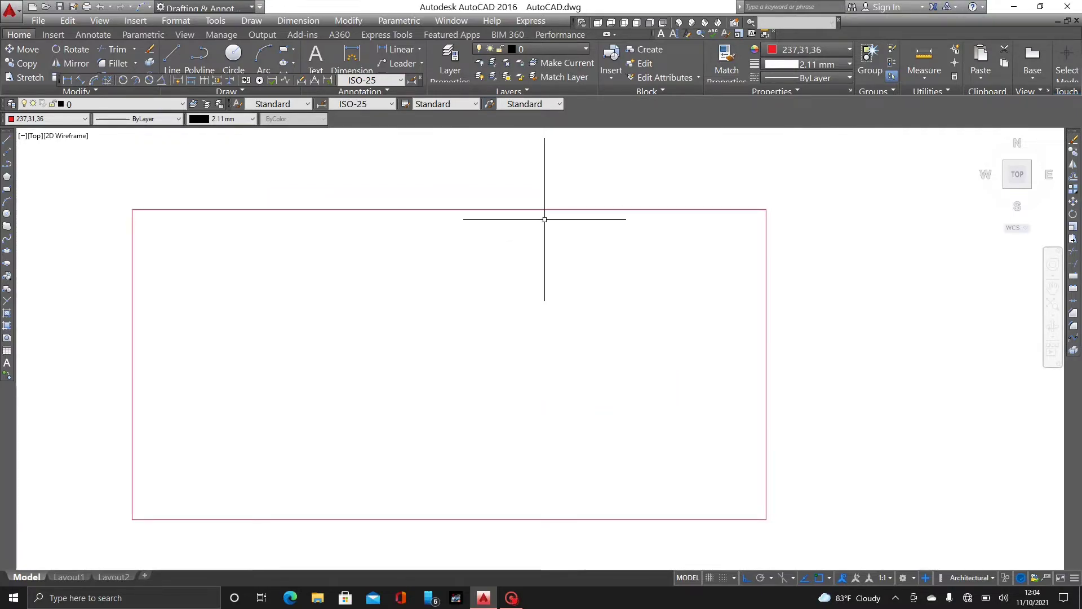
middle_click_drag(437, 196, 447, 241)
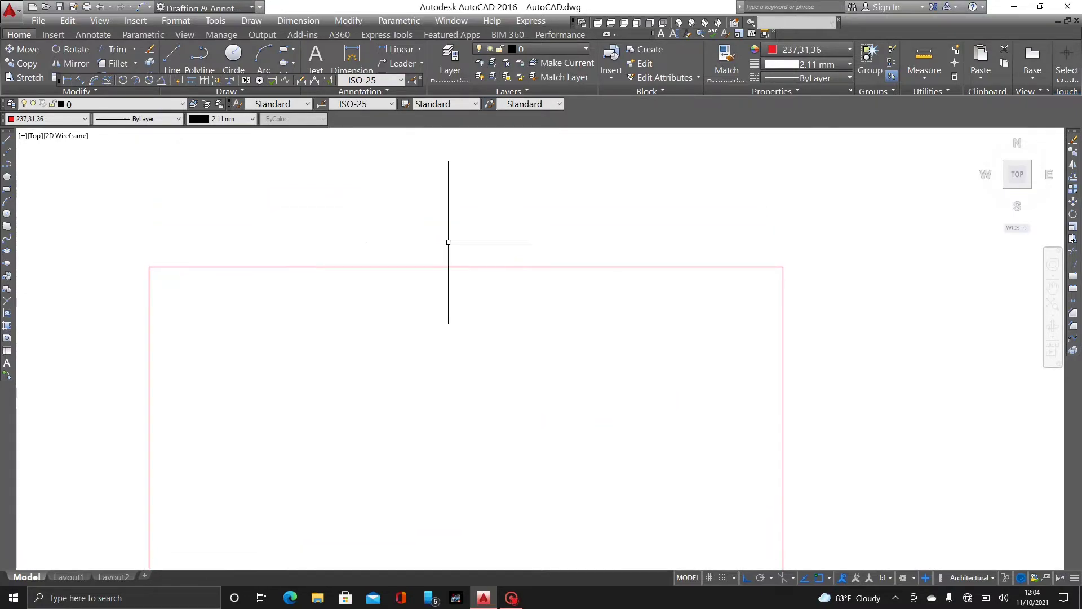
scroll(449, 242, "up", 2)
scroll(449, 241, "down", 2)
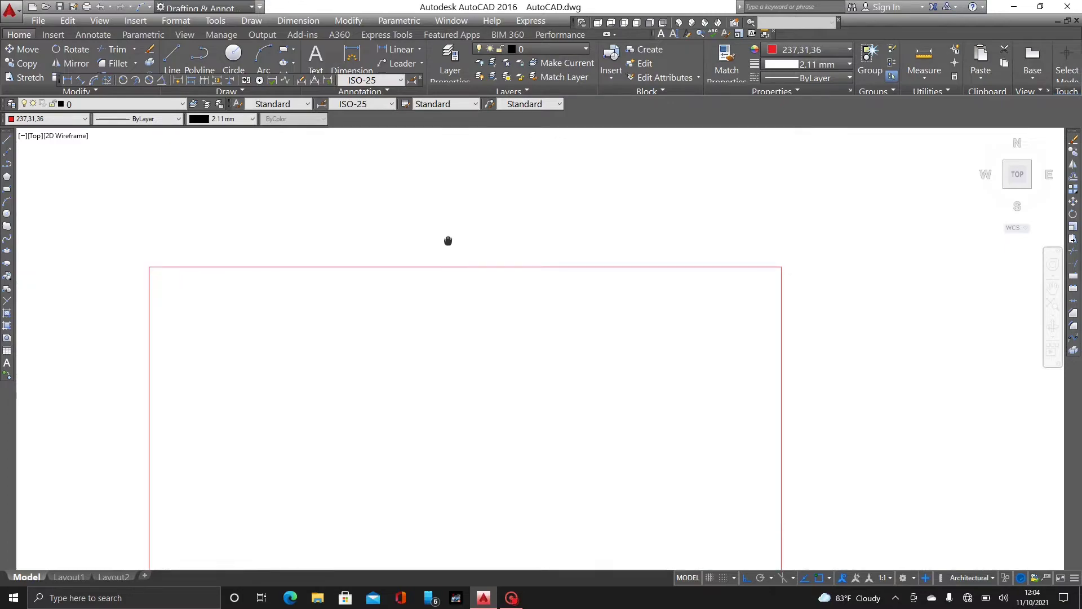
left_click(648, 267)
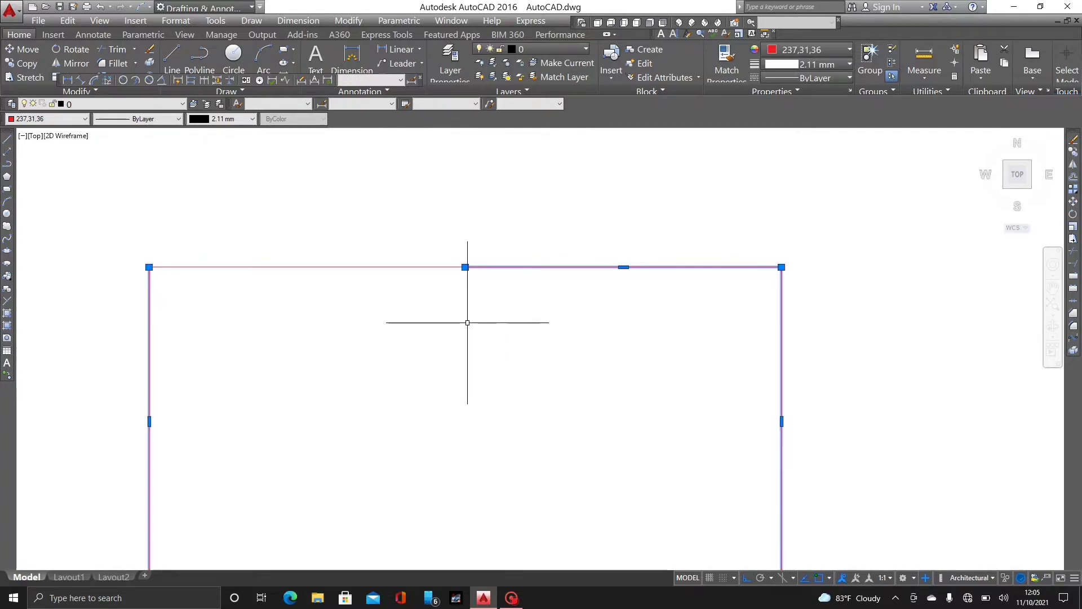
scroll(470, 326, "down", 4)
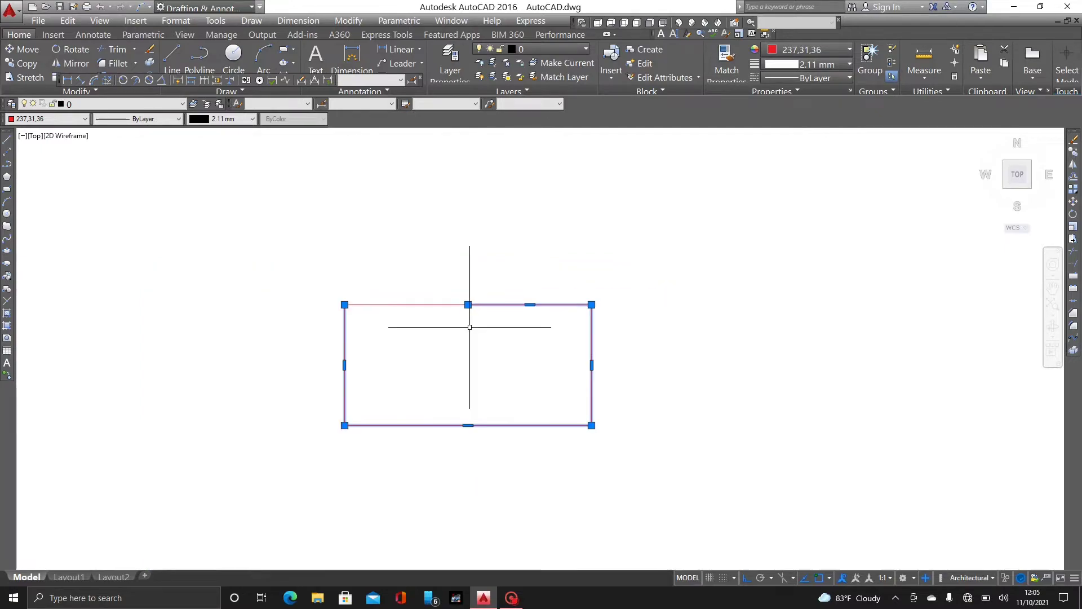
scroll(470, 326, "up", 2)
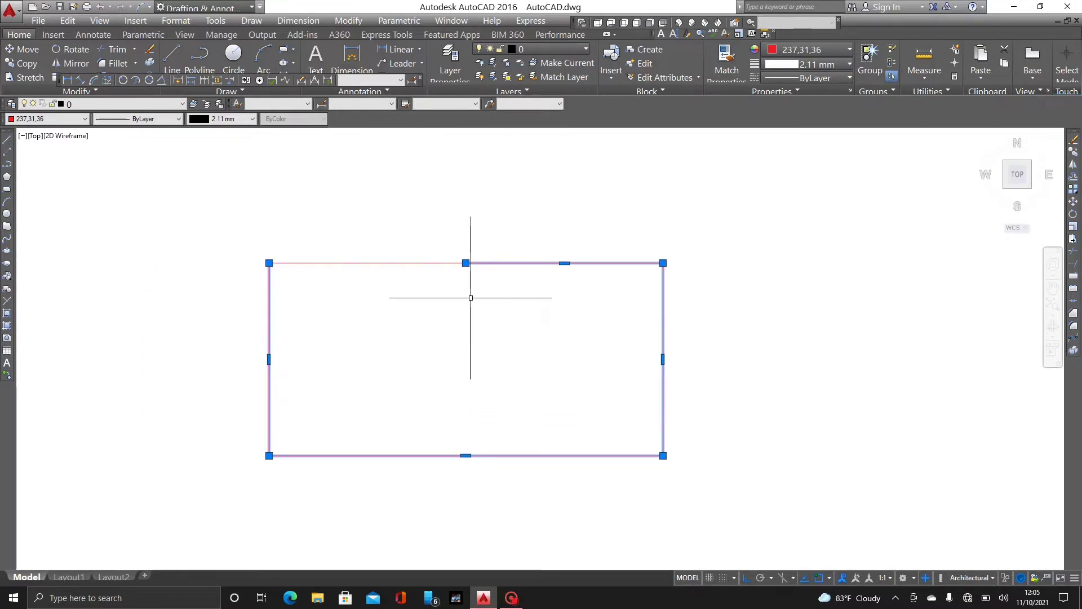
key("Escape")
Delete each of the two pieces of the split rectangle in turn and undo each deletion.
left_click(355, 262)
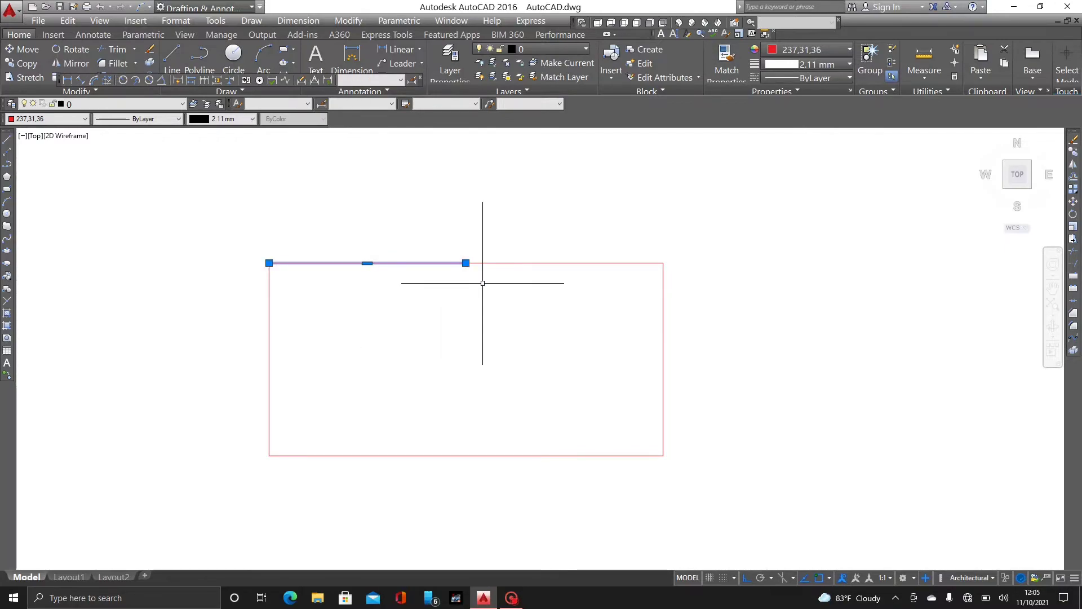
key("Delete")
key("ctrl+z")
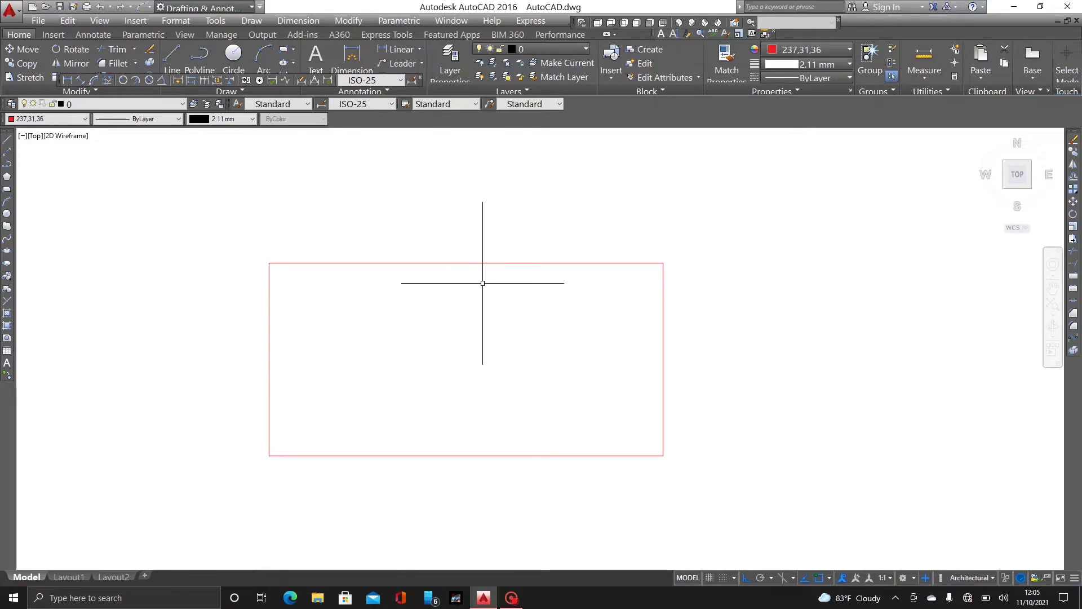
left_click(611, 261)
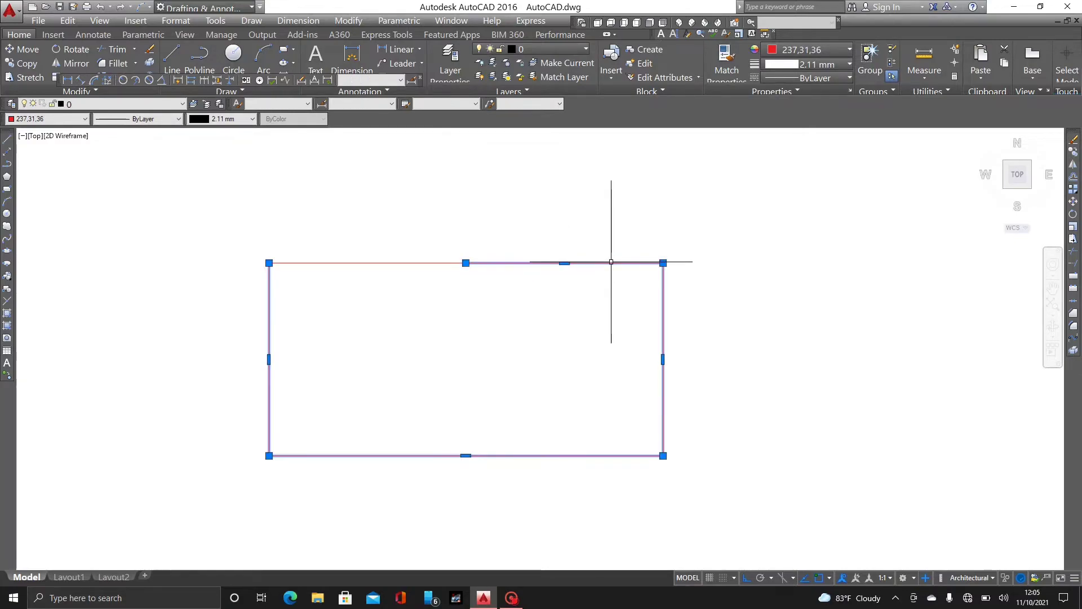
key("Delete")
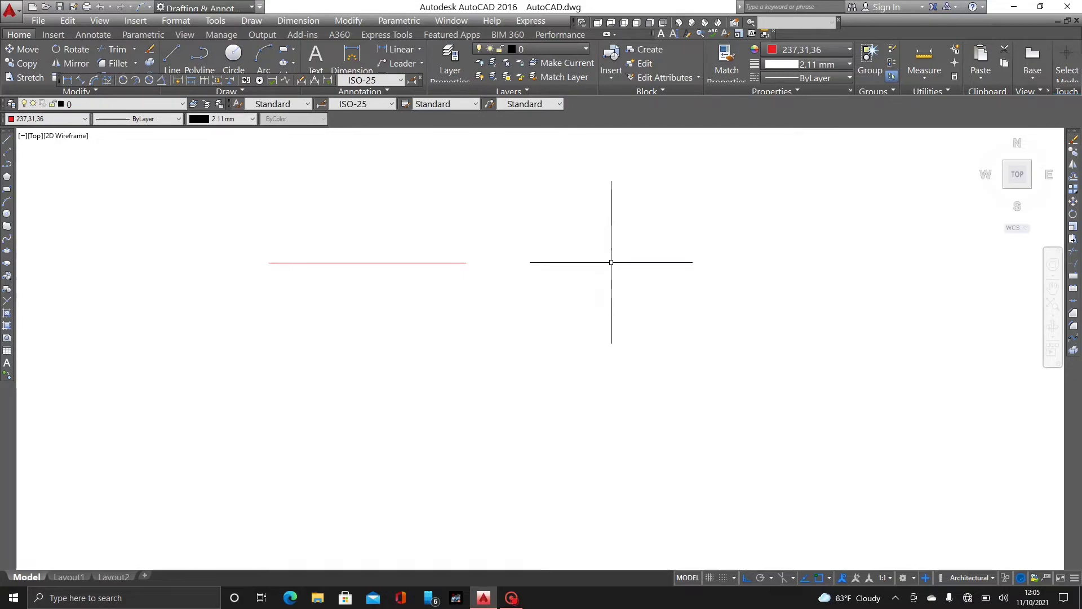
key("ctrl+z")
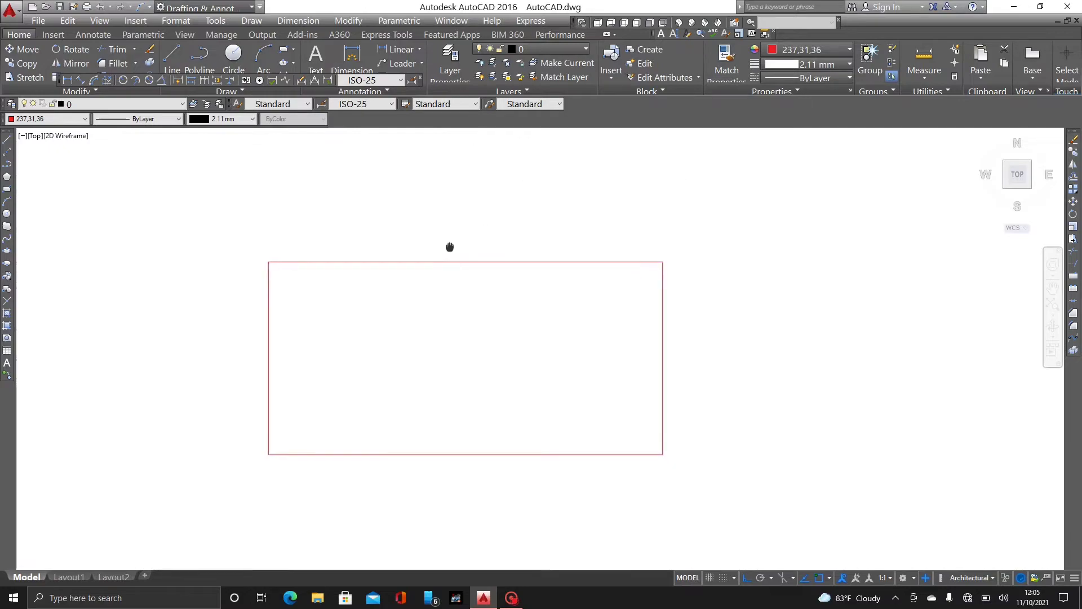
Erase both pieces of the split rectangle from the drawing.
middle_click_drag(454, 242, 454, 204)
left_click(731, 215)
left_click(125, 418)
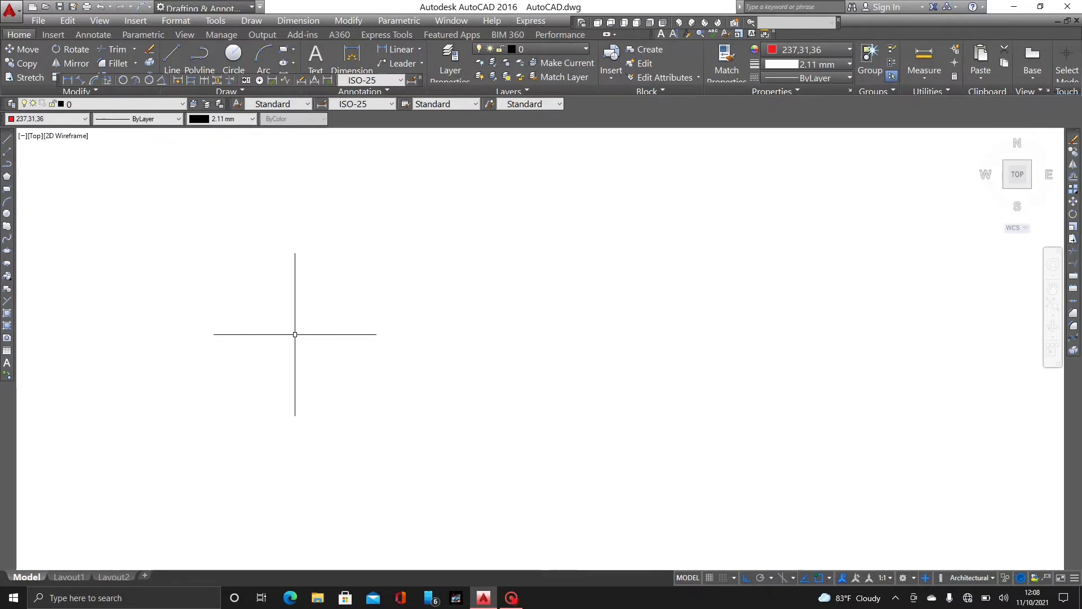
Set the current colour to Blue and draw a long horizontal line across the drawing area.
left_click(79, 120)
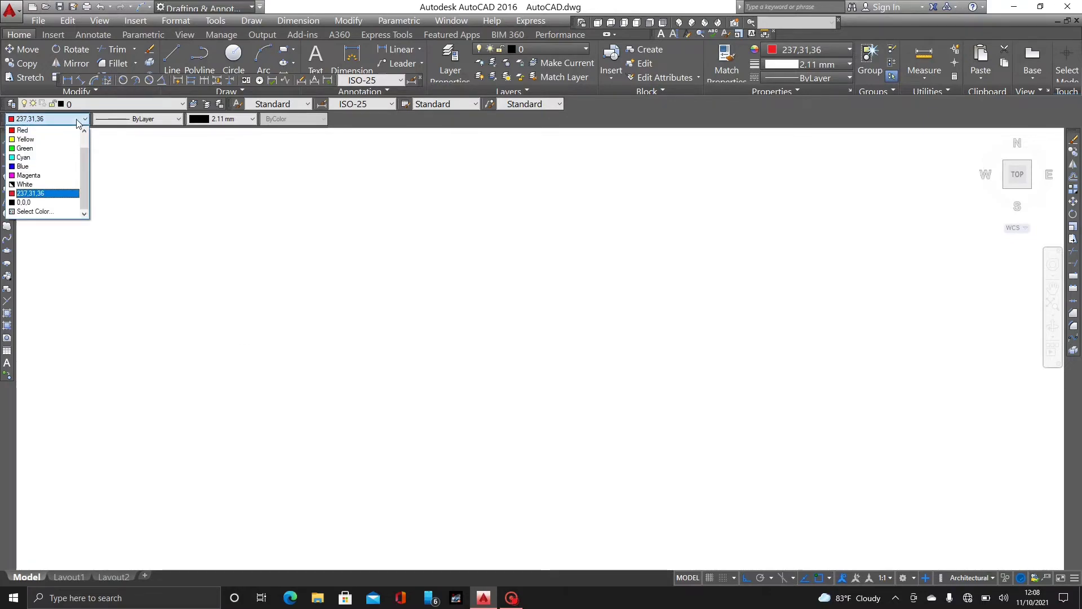
left_click(34, 165)
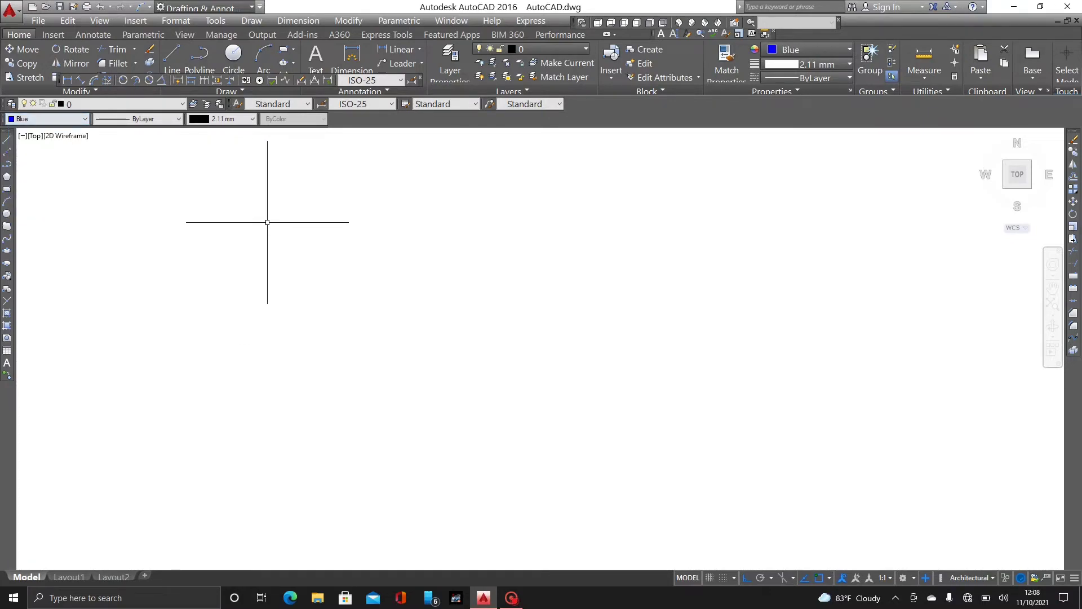
type("l")
key("Return")
left_click(195, 311)
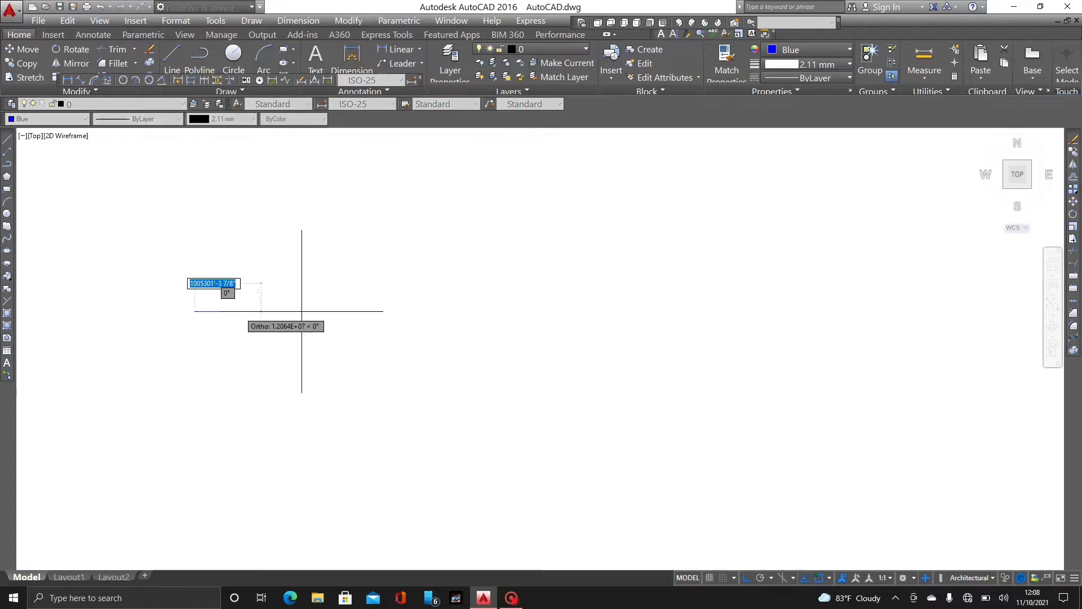
left_click(756, 312)
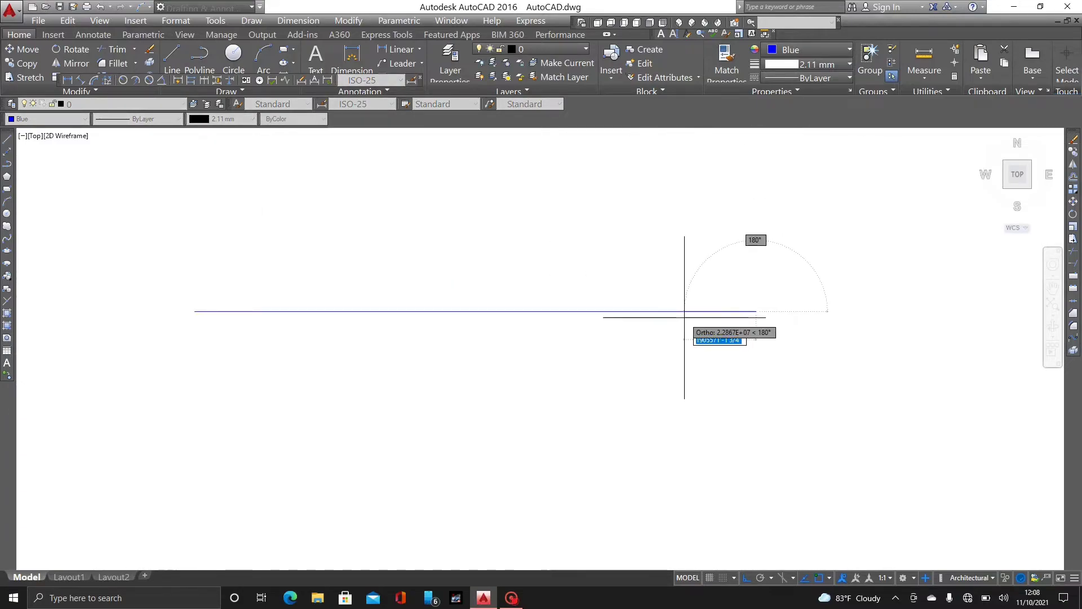
key("Escape")
middle_click_drag(364, 281, 381, 256)
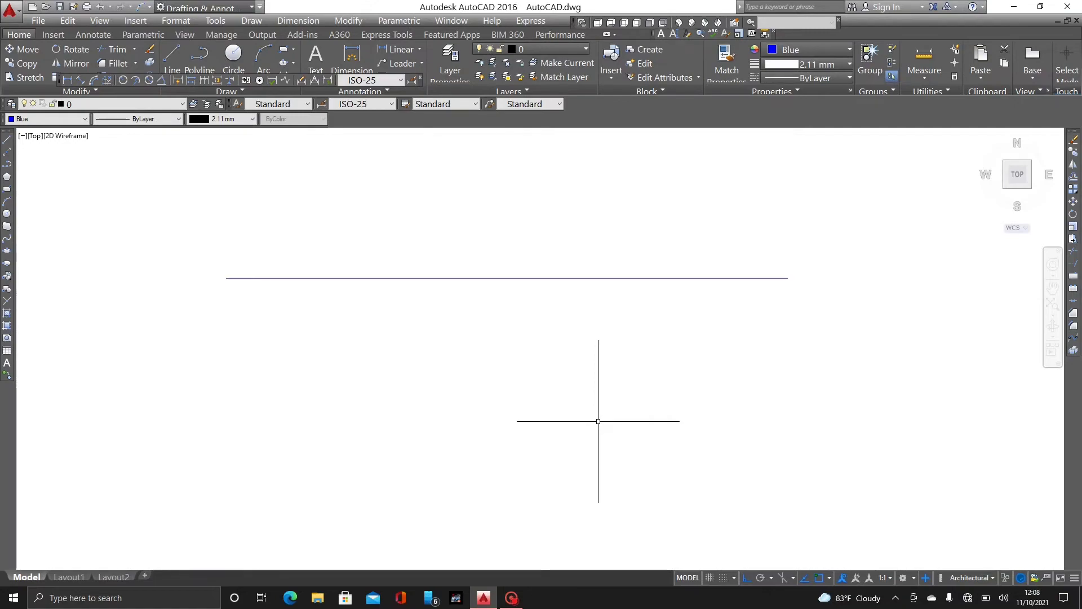
Break the long horizontal line between two points right of its middle, removing the portion between them to leave a gap.
type("BR")
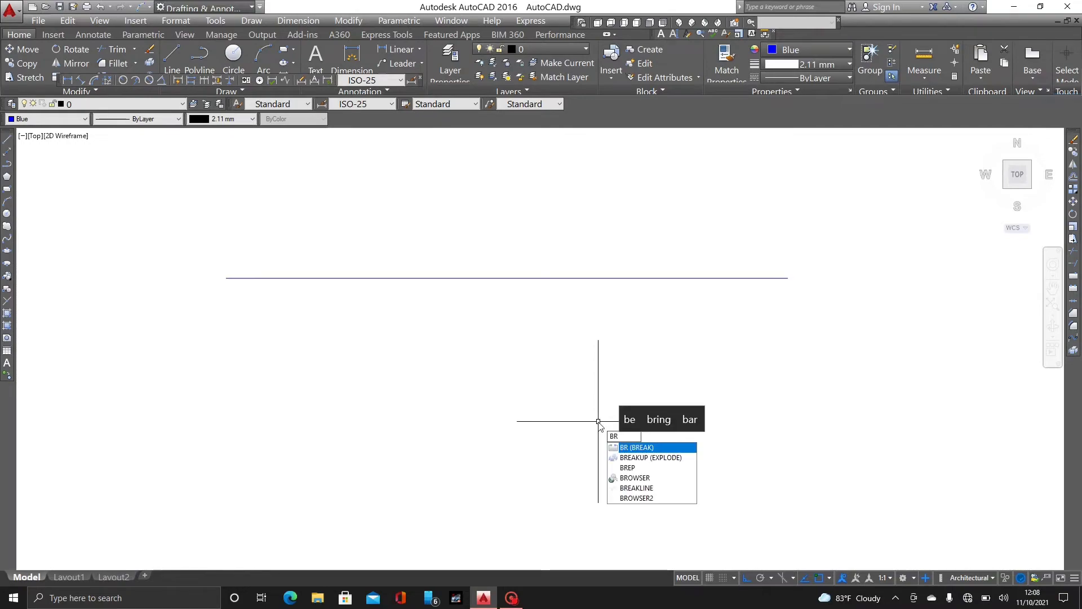
key("Return")
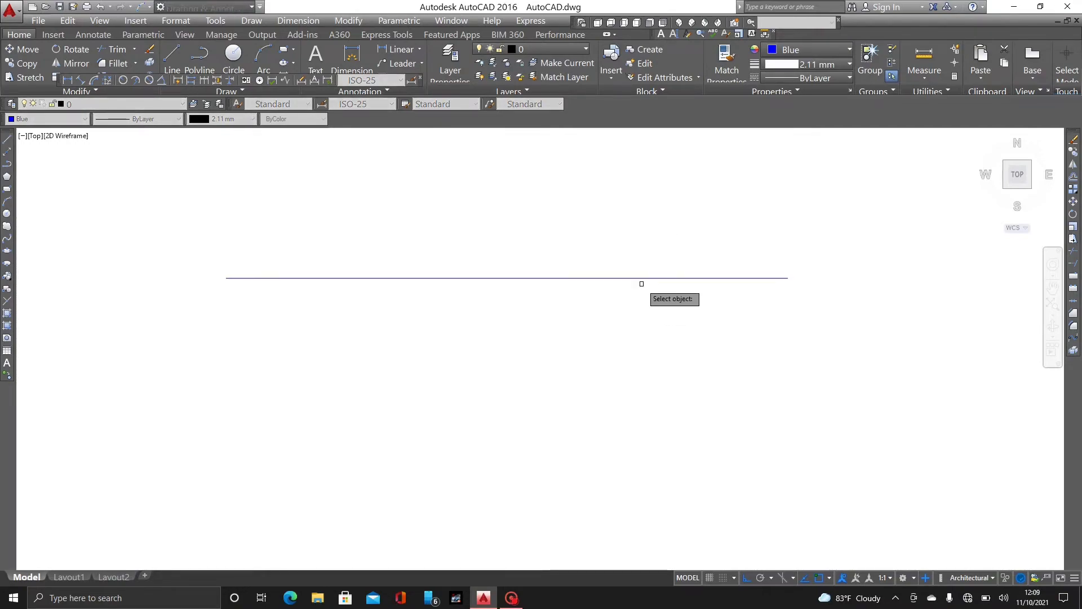
left_click(646, 278)
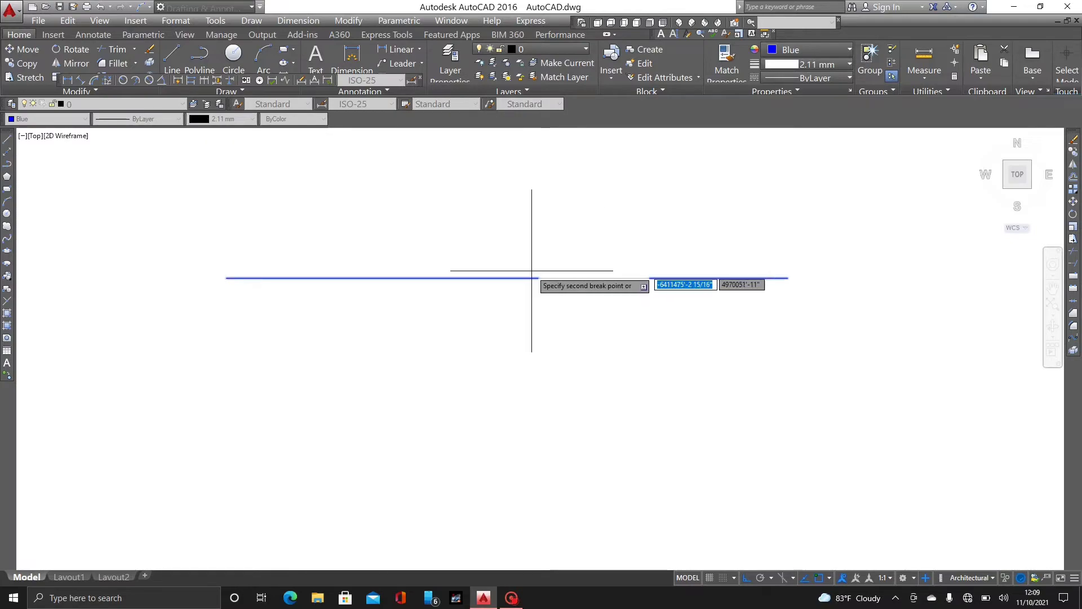
left_click(509, 278)
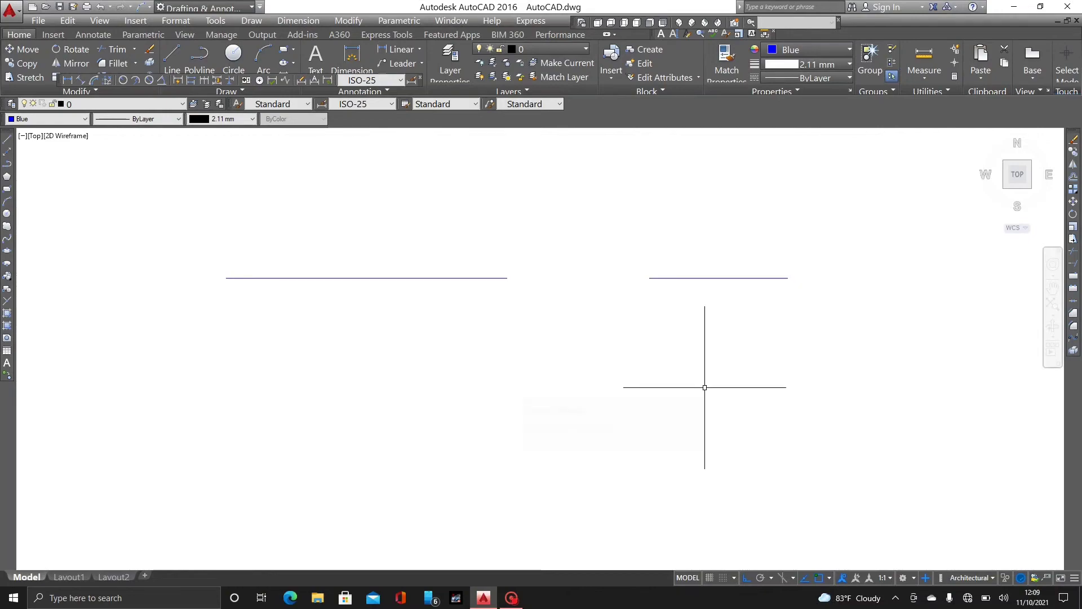
Join the two separated pieces of the horizontal line across the gap and undo that join.
type("J")
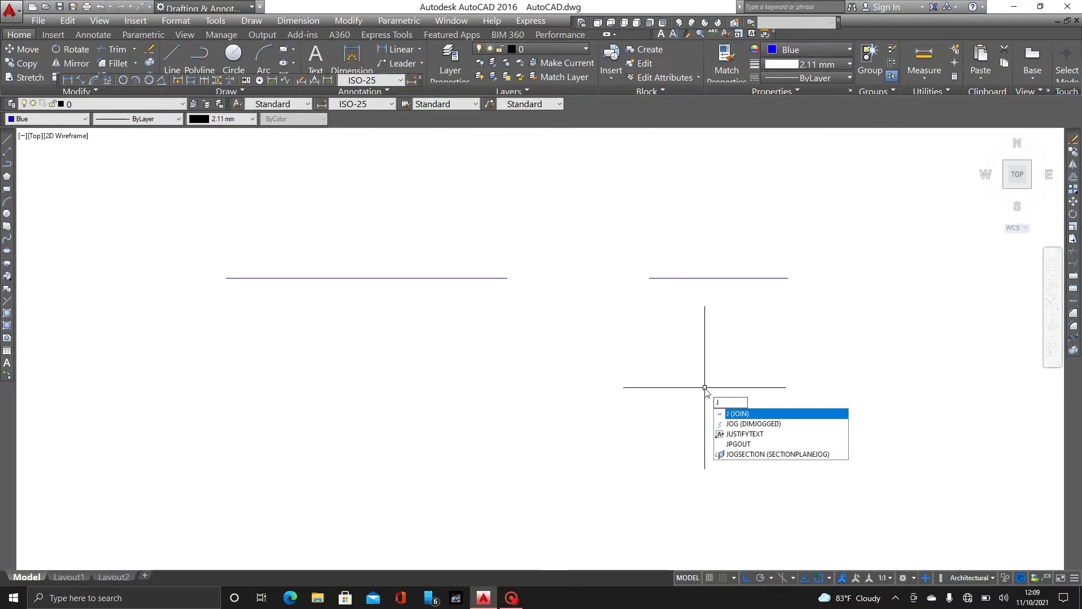
key("Return")
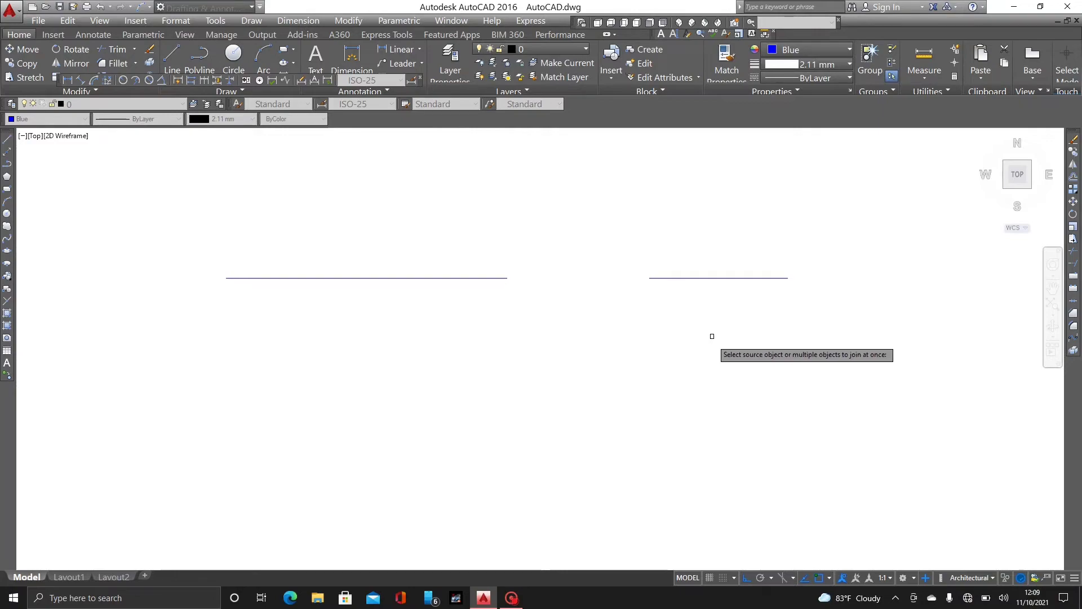
left_click(682, 278)
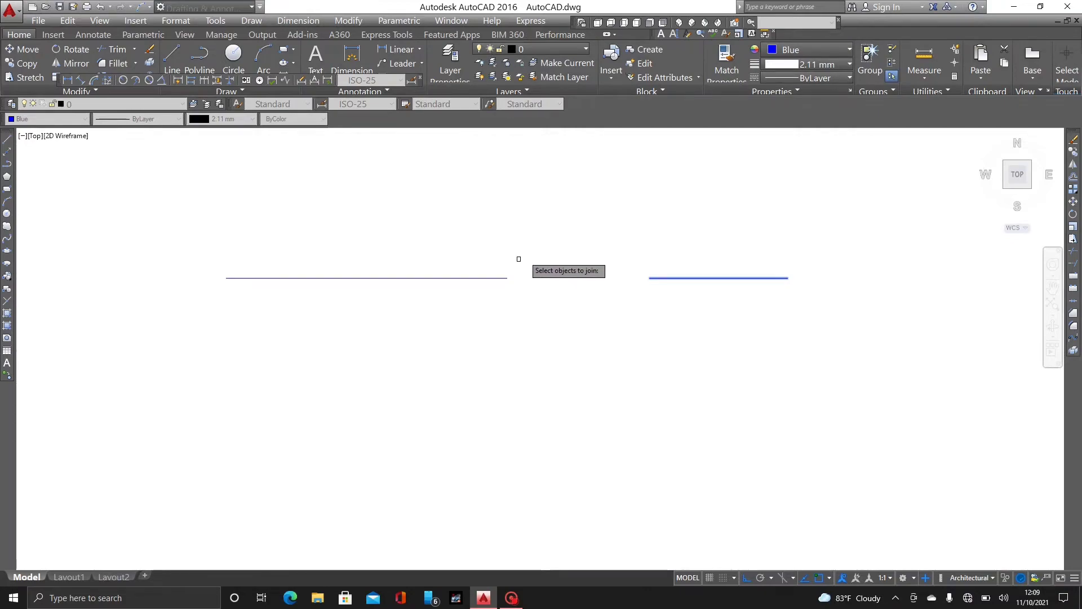
left_click(496, 277)
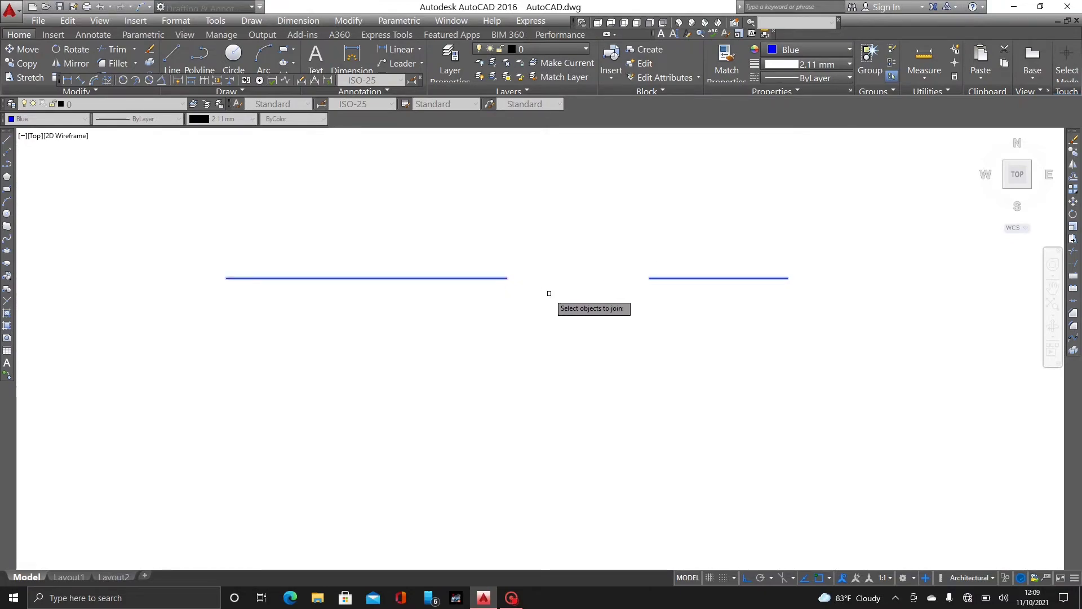
key("Return")
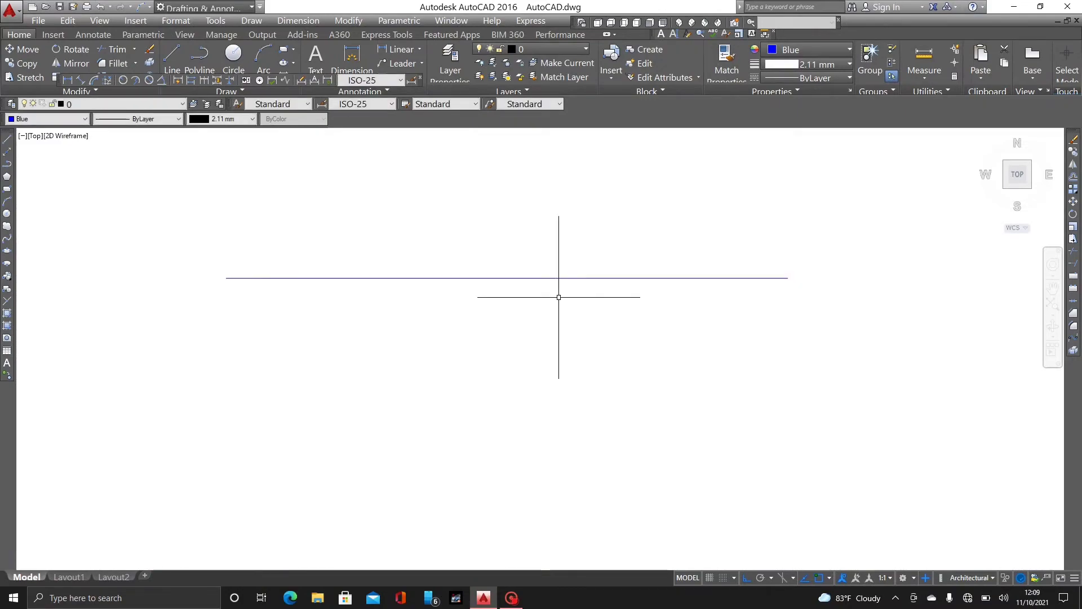
key("ctrl+z")
Join the short right segment with the long left segment to form one continuous horizontal line.
type("j")
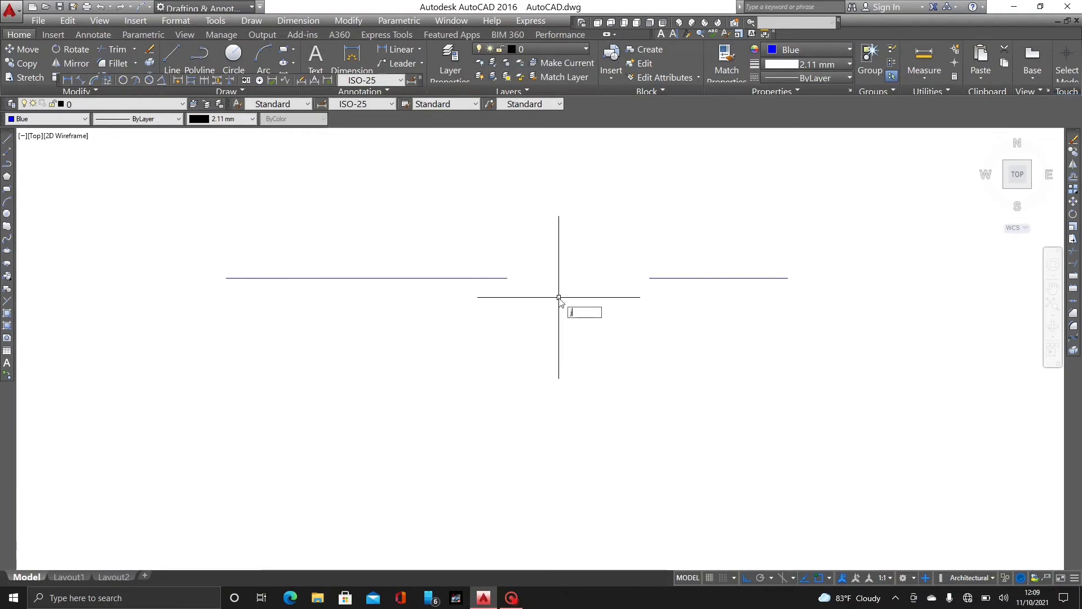
key("Return")
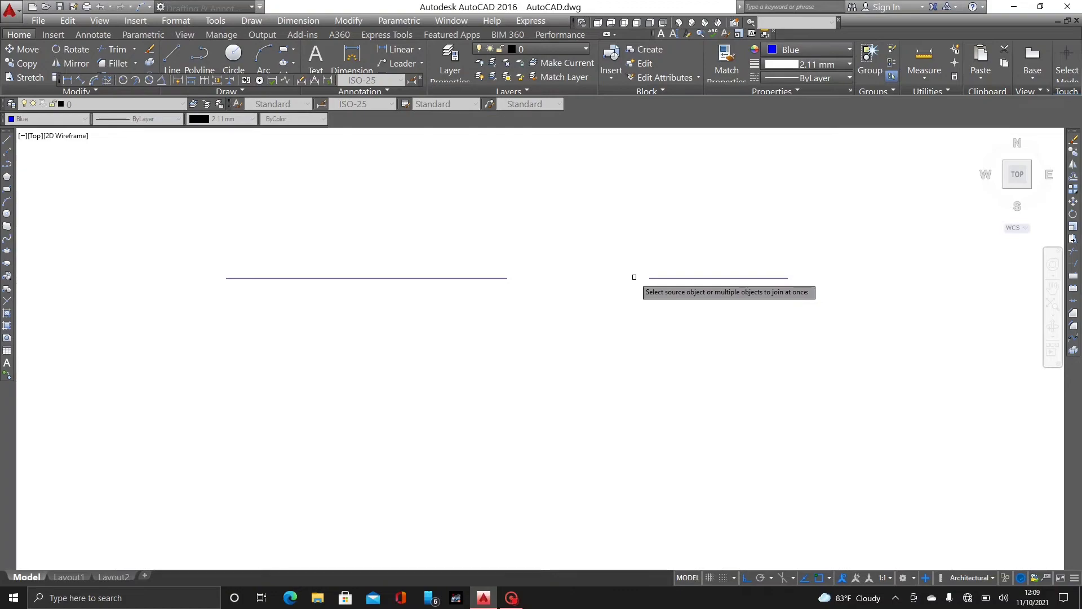
left_click(682, 278)
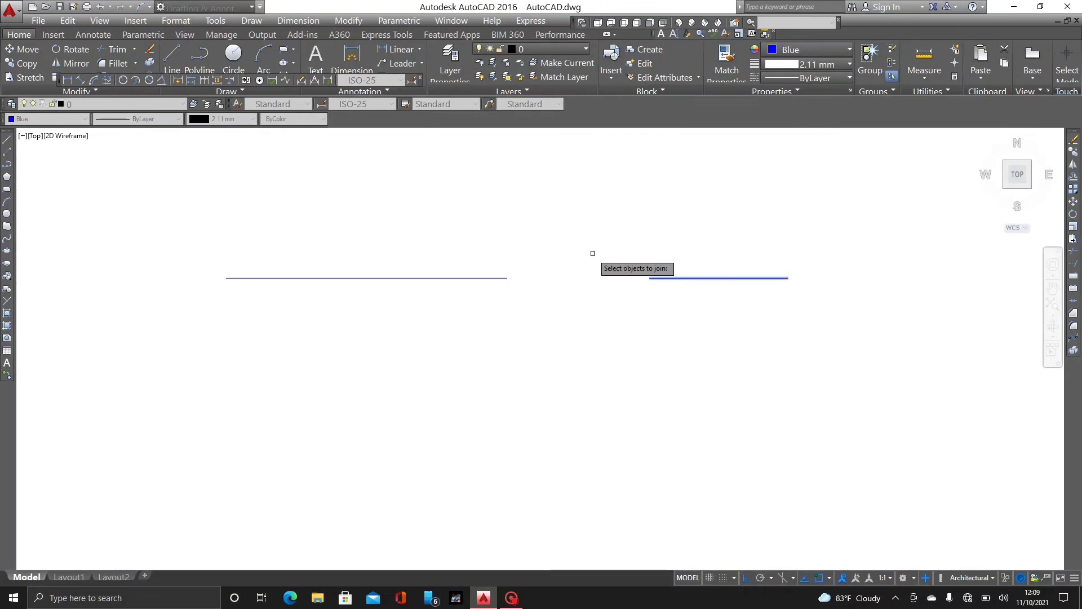
left_click(489, 279)
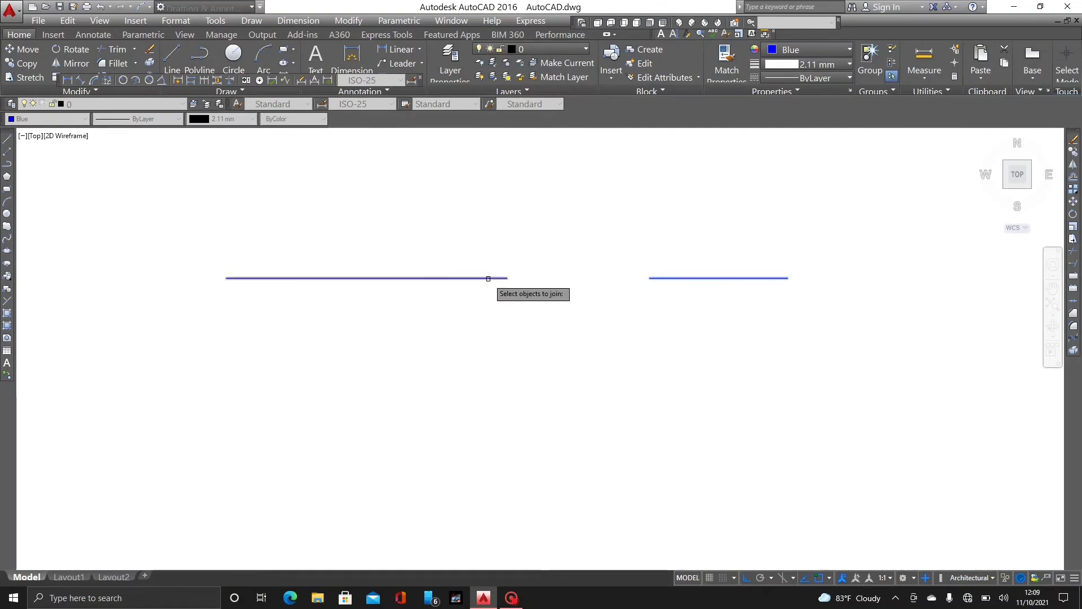
key("Return")
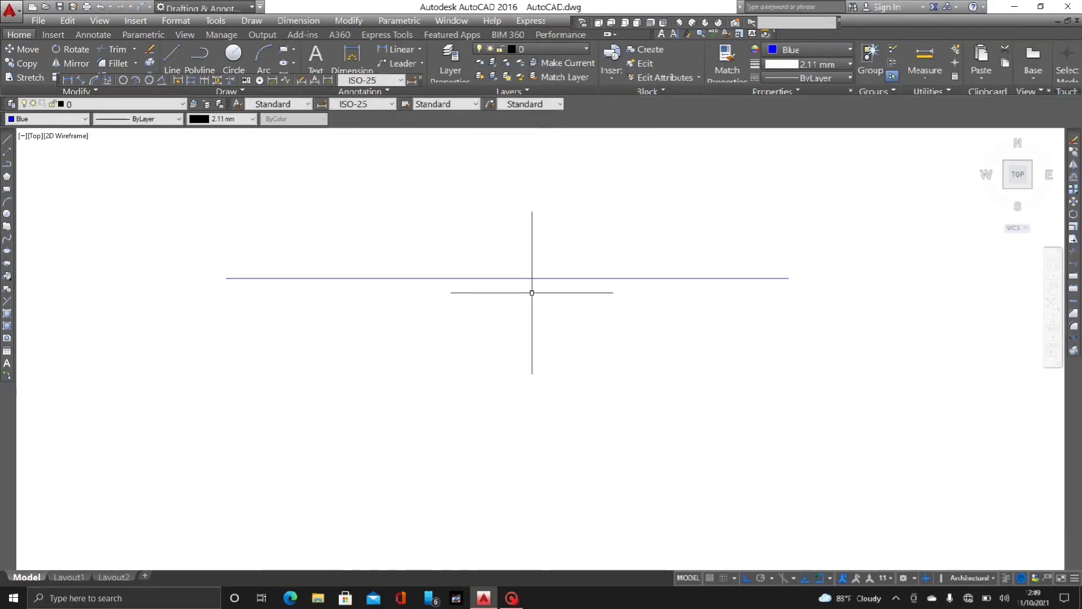